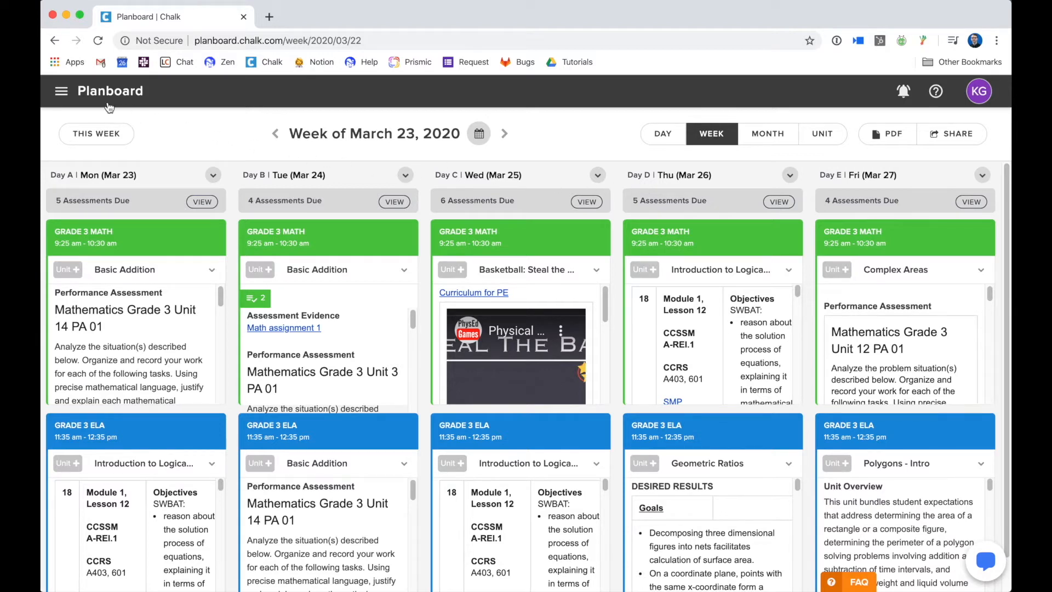
Step: Open the Grade 3 Math subject in the subjects settings and begin adding a curriculum map to it
left_click(61, 91)
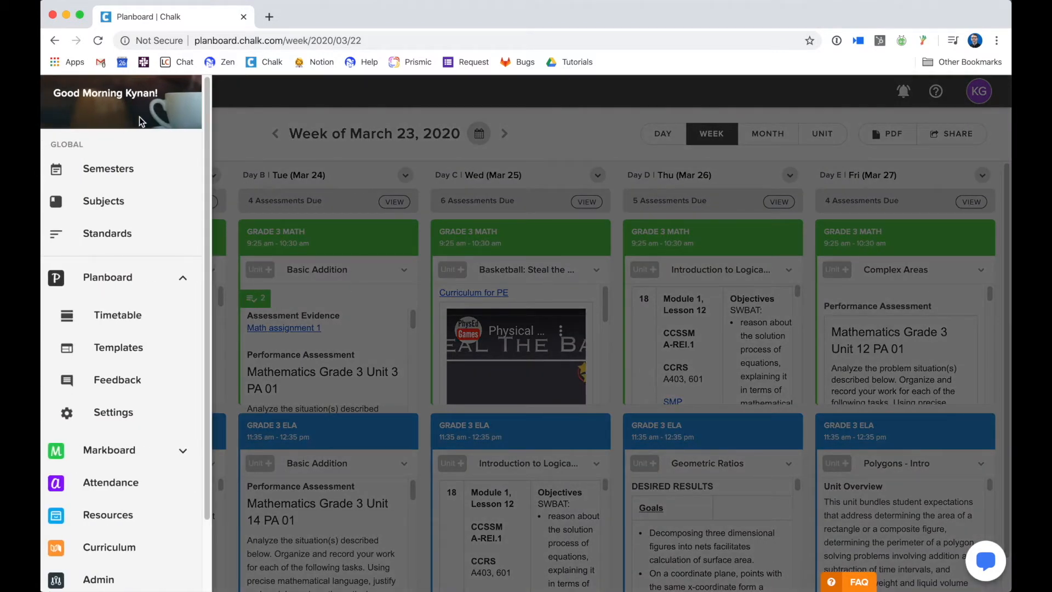
left_click(141, 208)
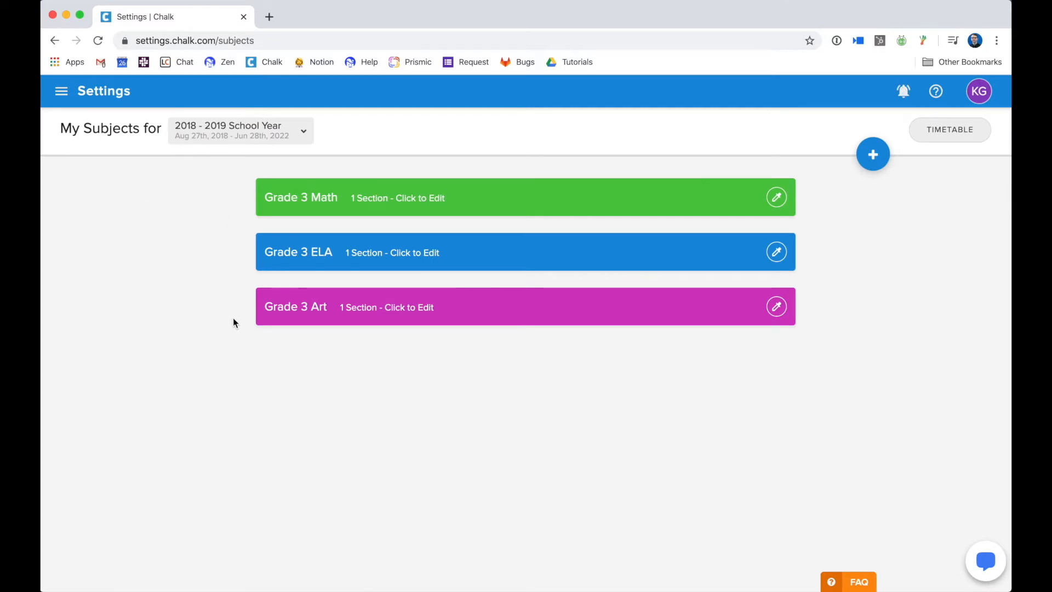
left_click(397, 209)
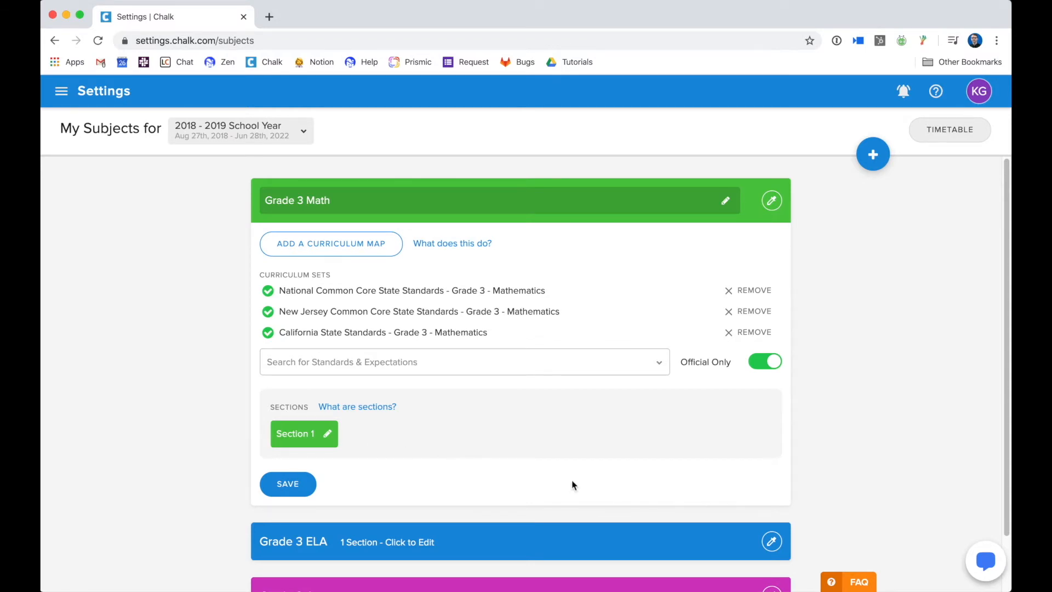
left_click(842, 581)
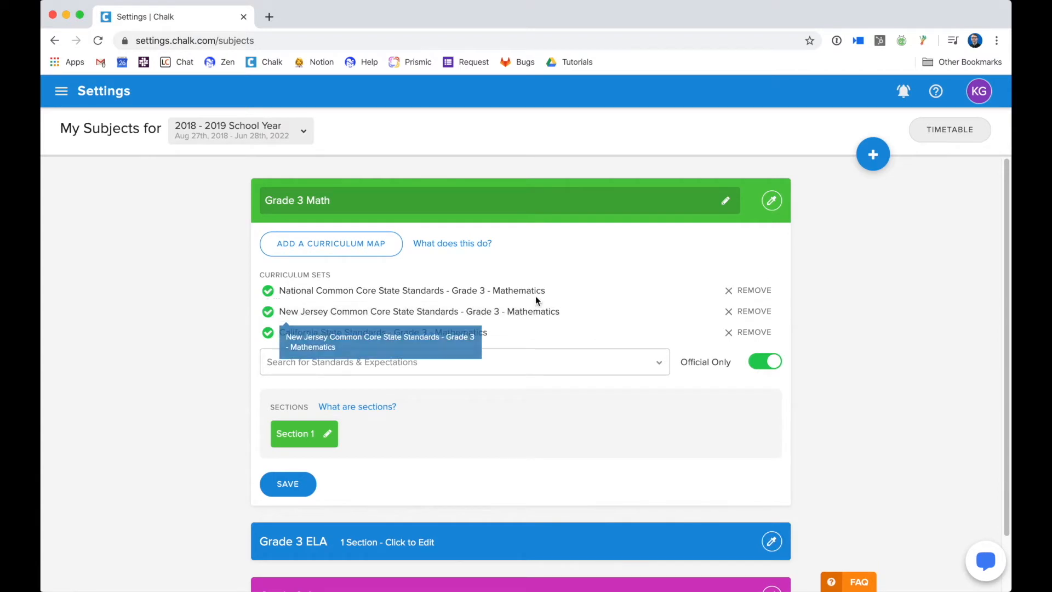
left_click(332, 256)
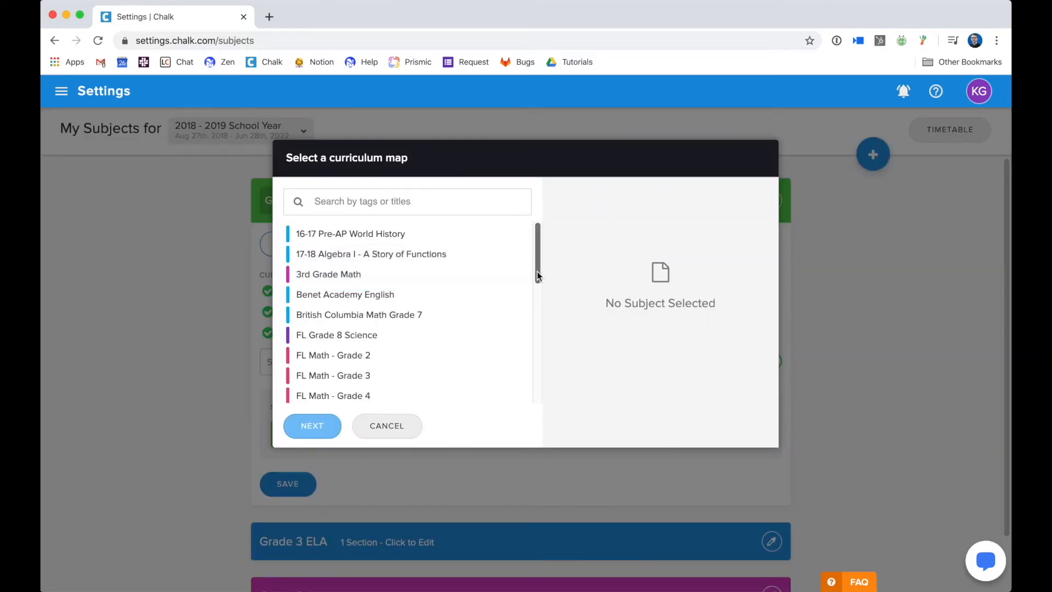
Step: Filter the curriculum maps by "grade 3" in the title and choose the Grade 3 - Math map for scheduling
scroll(538, 276, "down", 5)
scroll(538, 276, "down", 8)
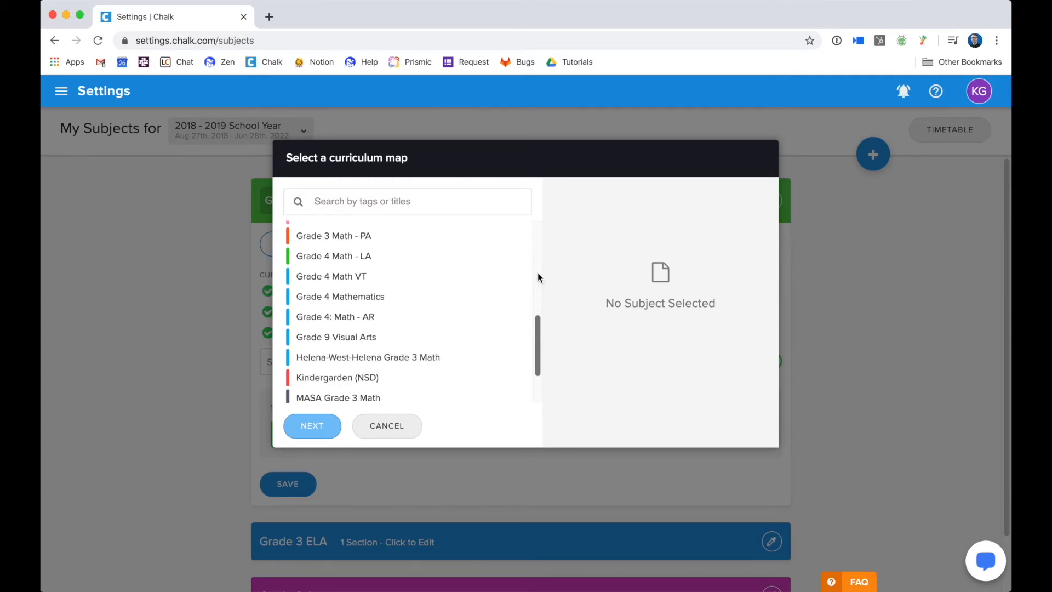
scroll(538, 277, "up", 1)
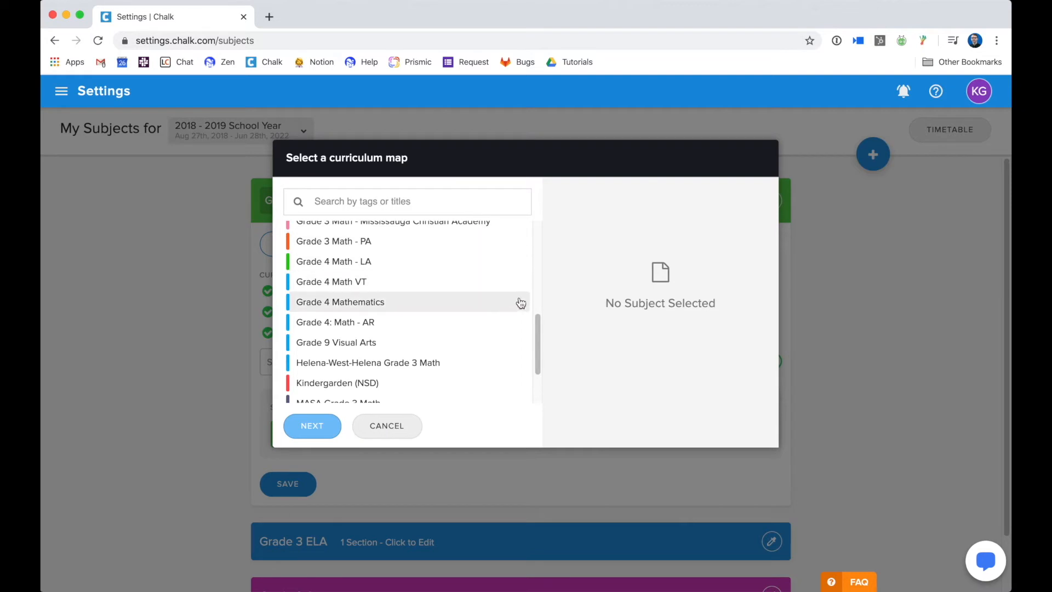
scroll(538, 332, "up", 3)
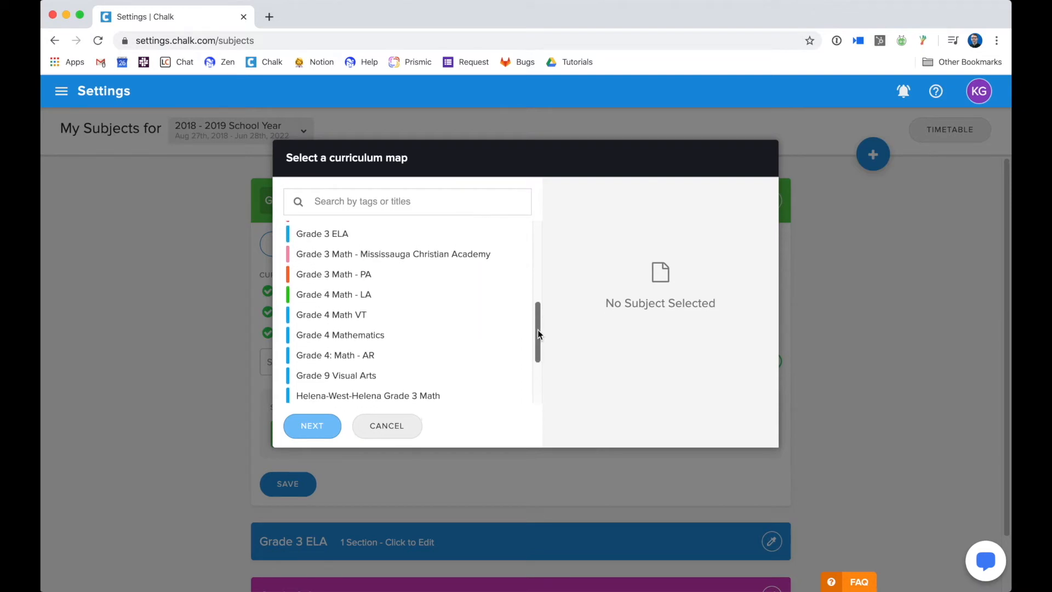
left_click_drag(538, 324, 539, 251)
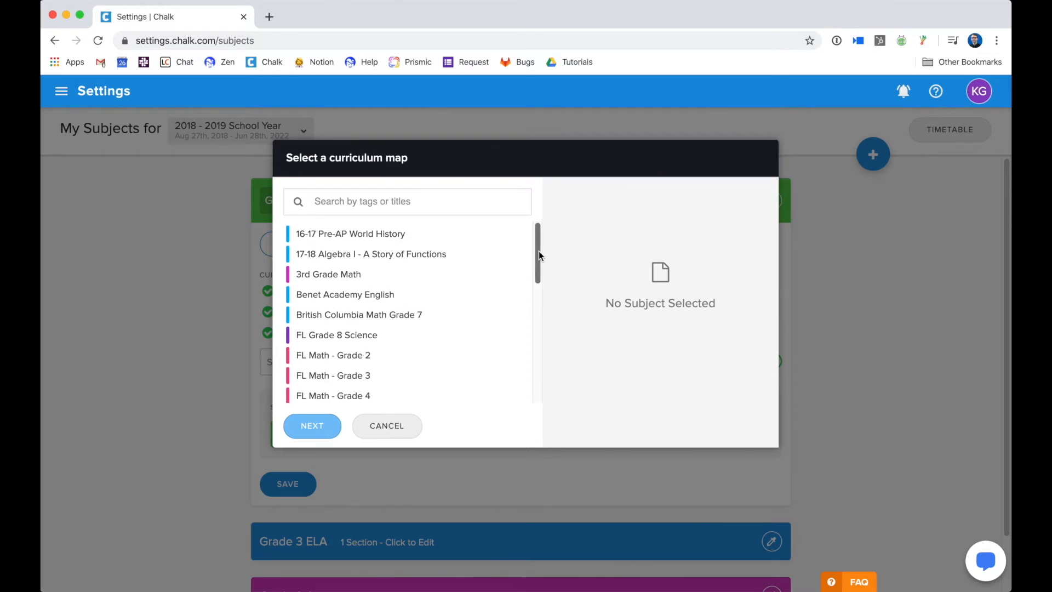
left_click(439, 198)
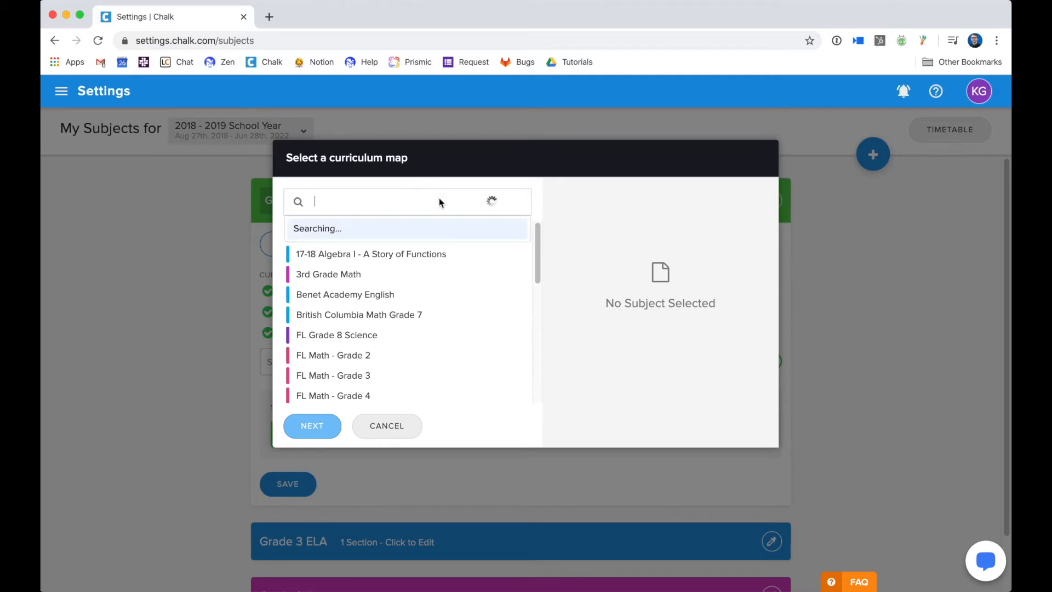
scroll(389, 271, "down", 3)
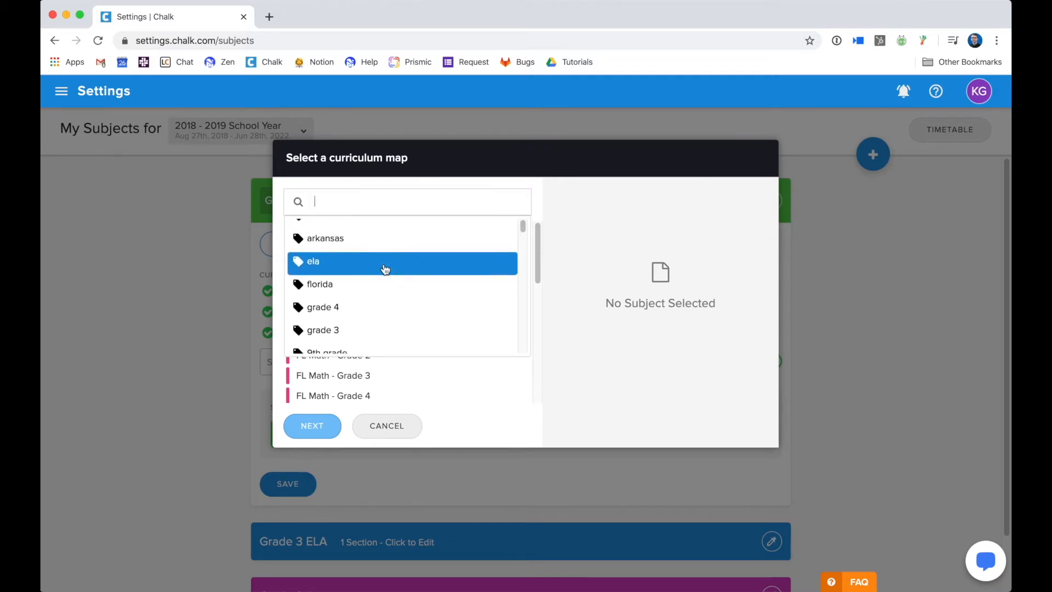
scroll(397, 272, "down", 2)
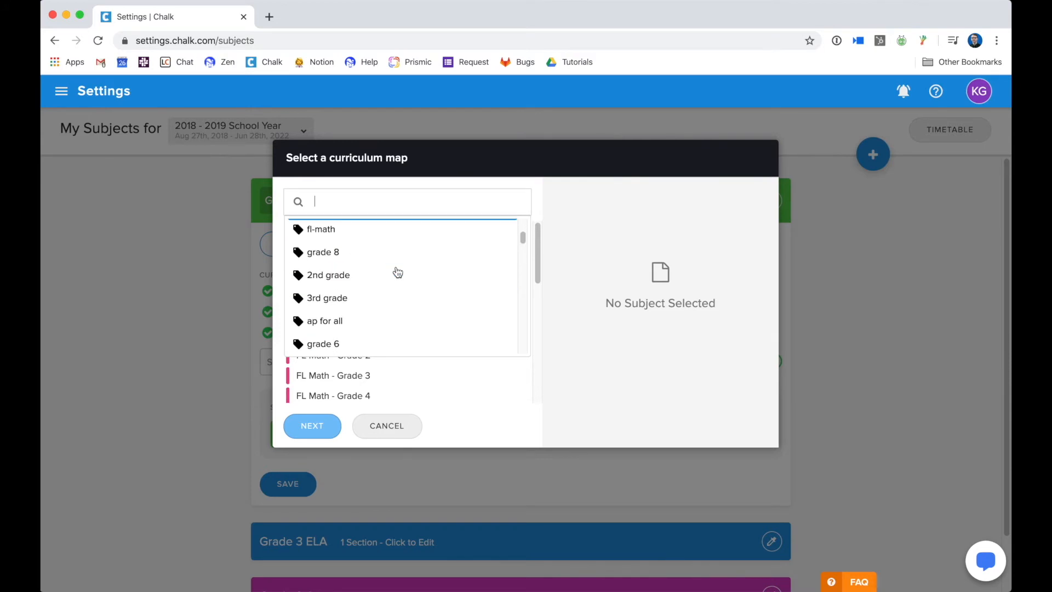
type("grade 3")
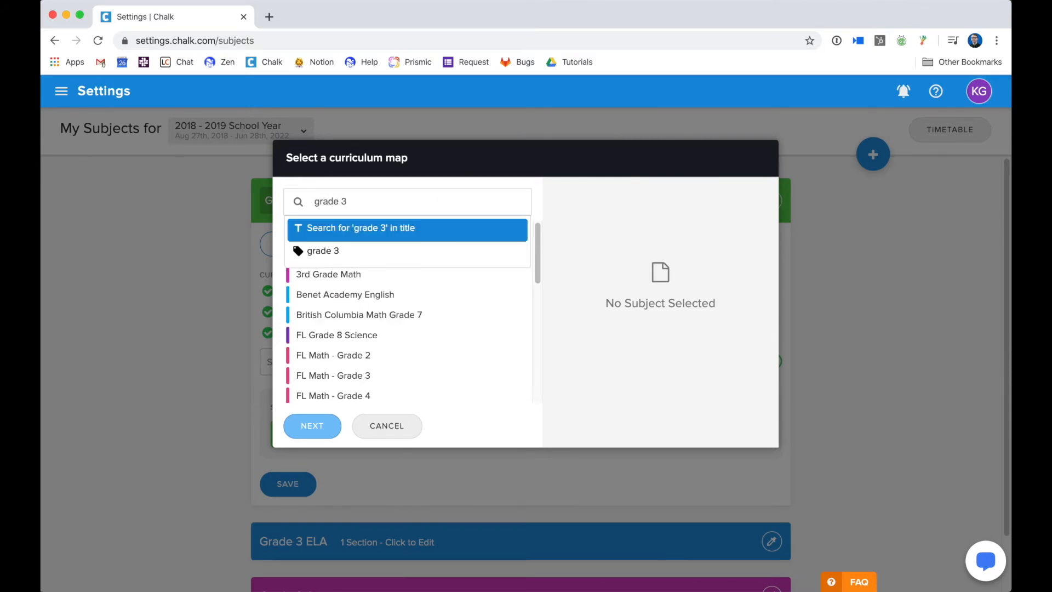
left_click(427, 238)
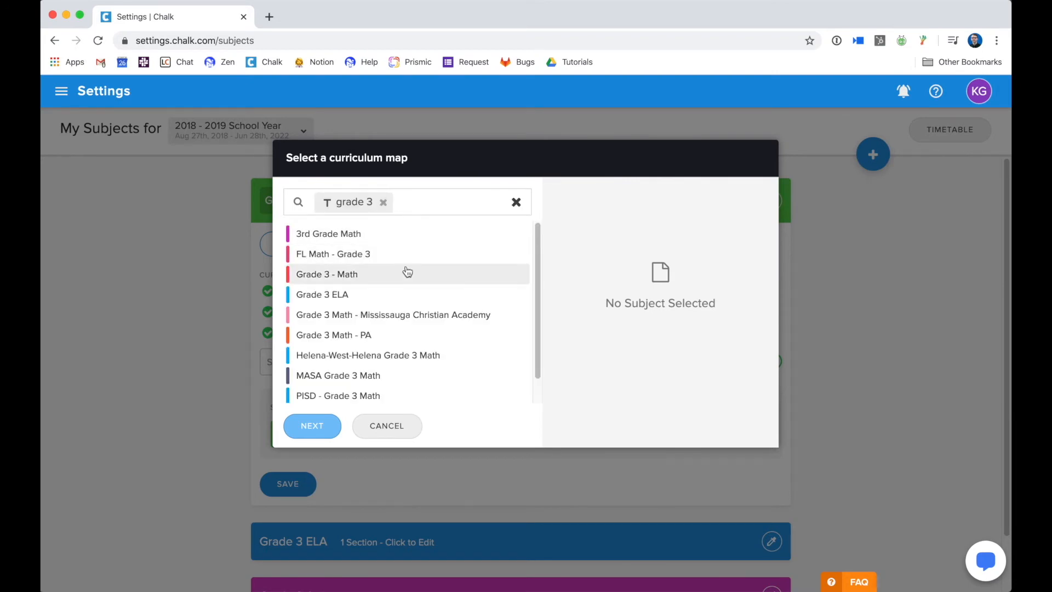
left_click(362, 282)
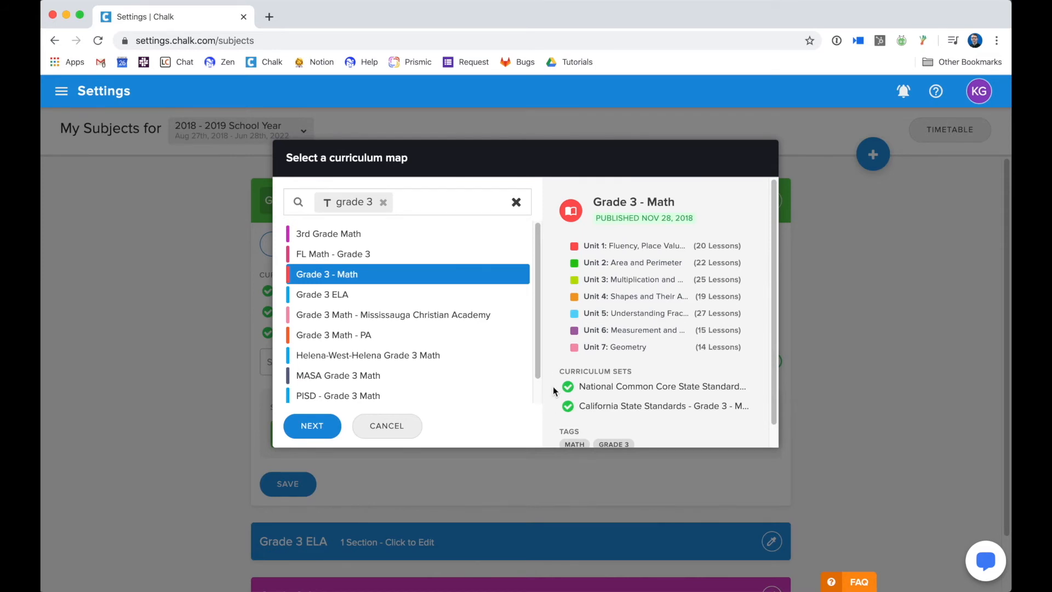
left_click(317, 436)
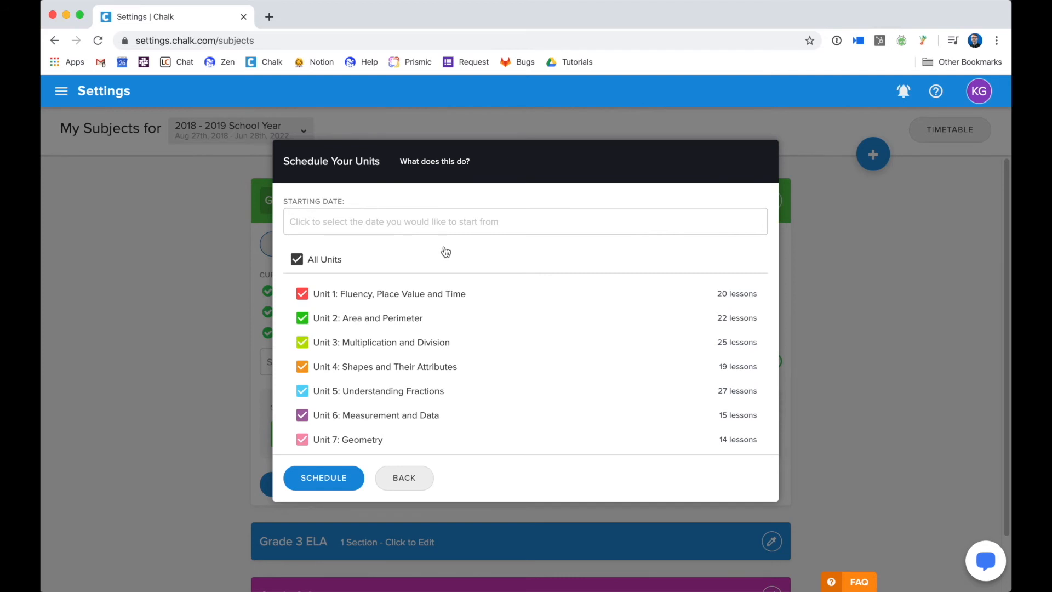
left_click(367, 220)
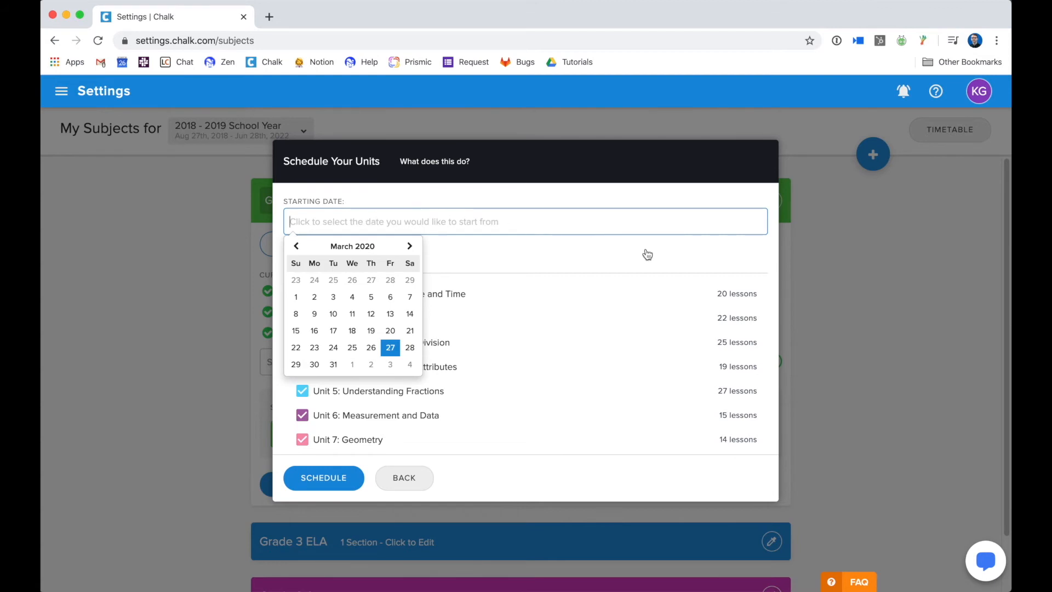
left_click(677, 244)
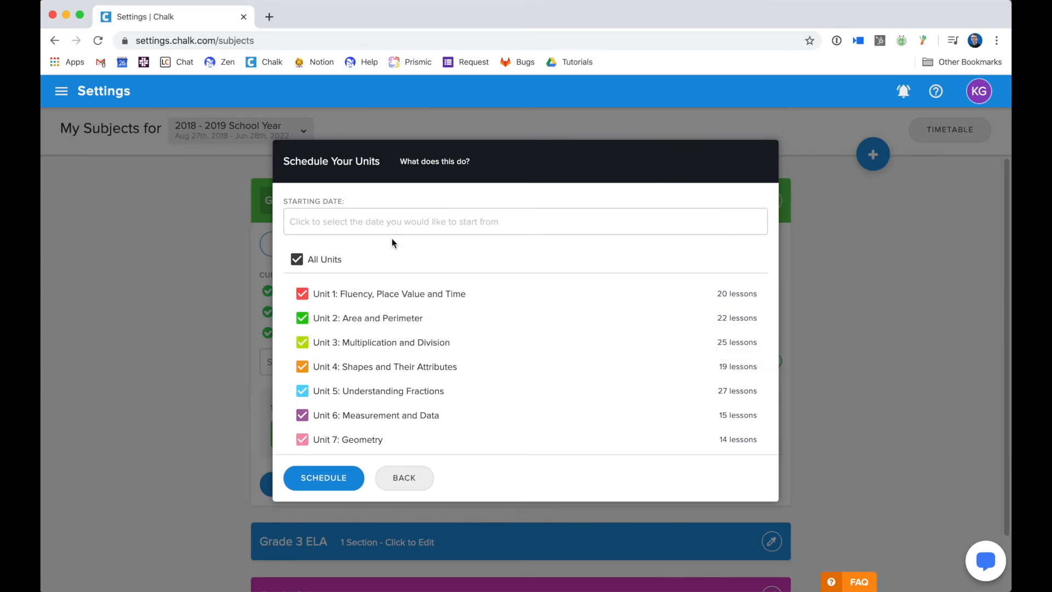
left_click(318, 219)
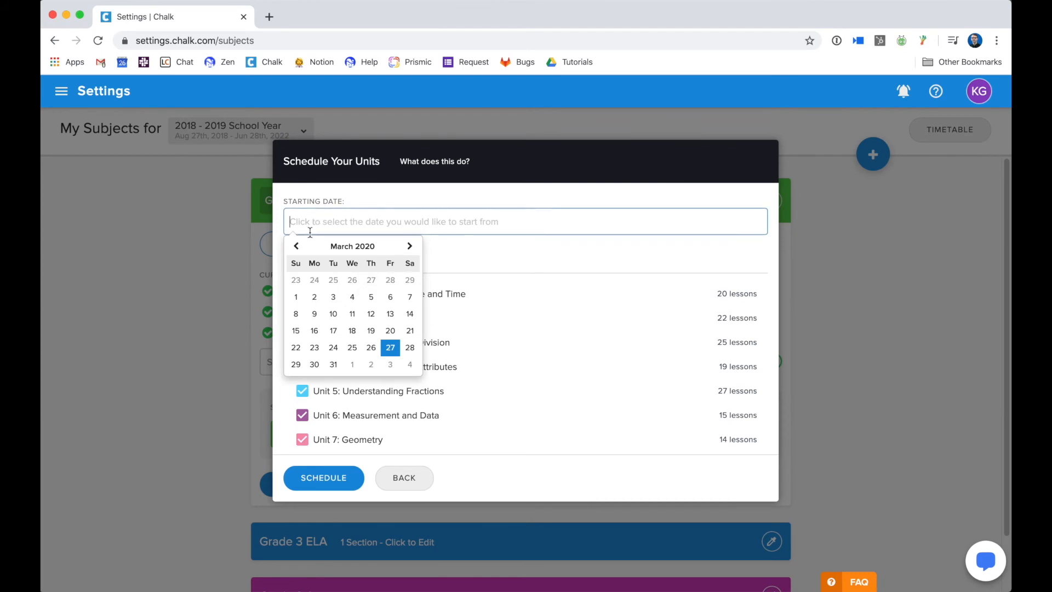
left_click(299, 246)
left_click(299, 246)
left_click(299, 246)
left_click(299, 246)
left_click(299, 246)
left_click(299, 246)
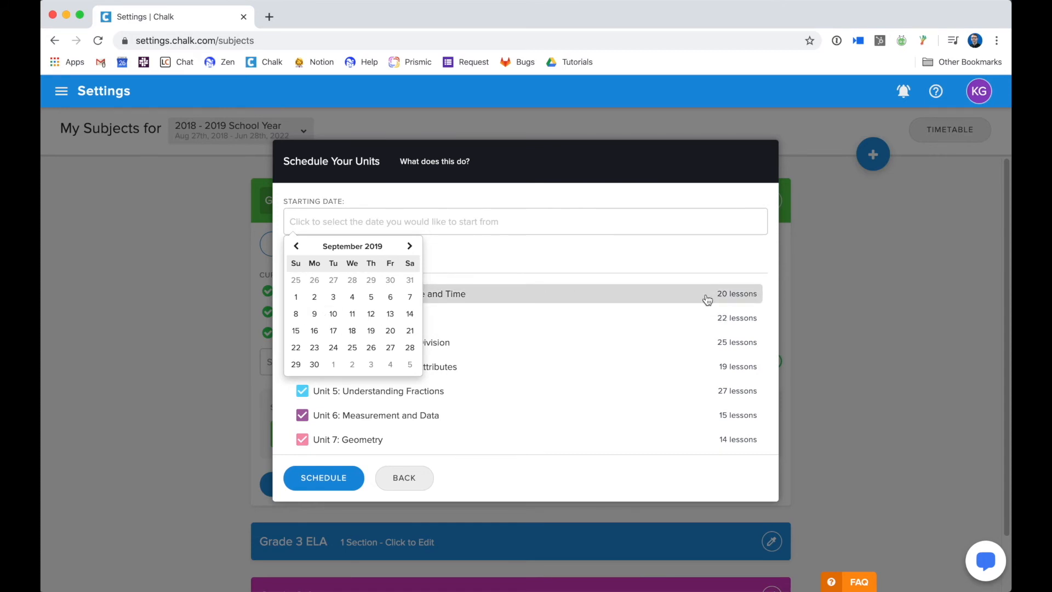
left_click(520, 239)
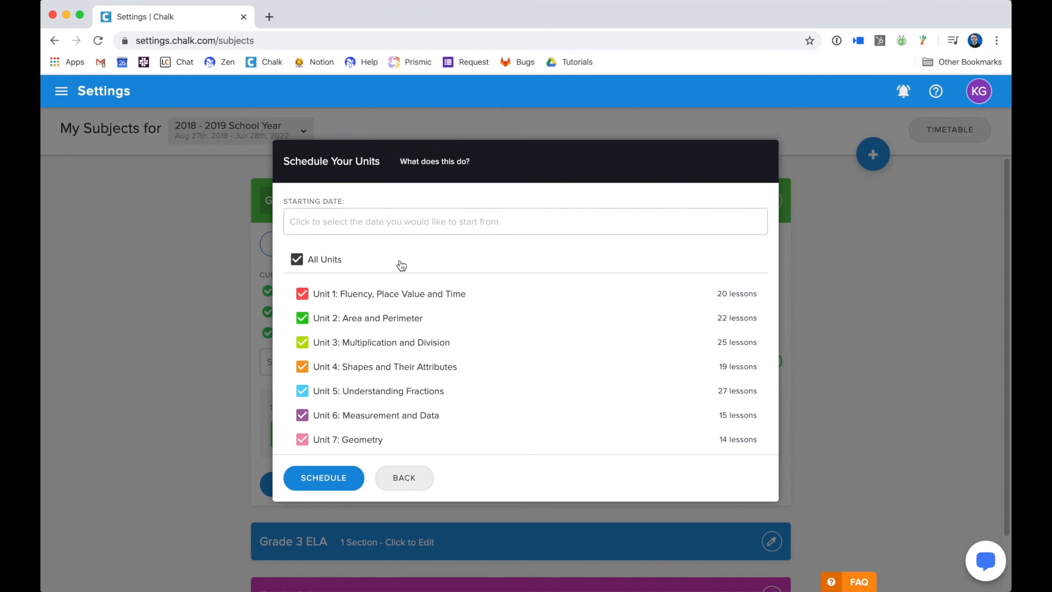
left_click(323, 264)
left_click(303, 297)
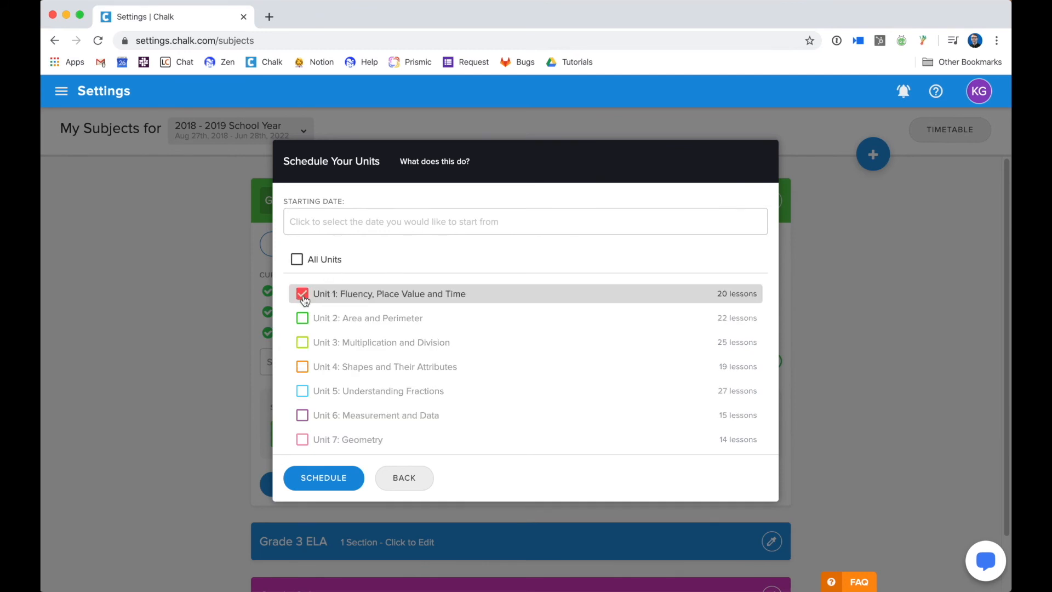
left_click(303, 297)
left_click(303, 320)
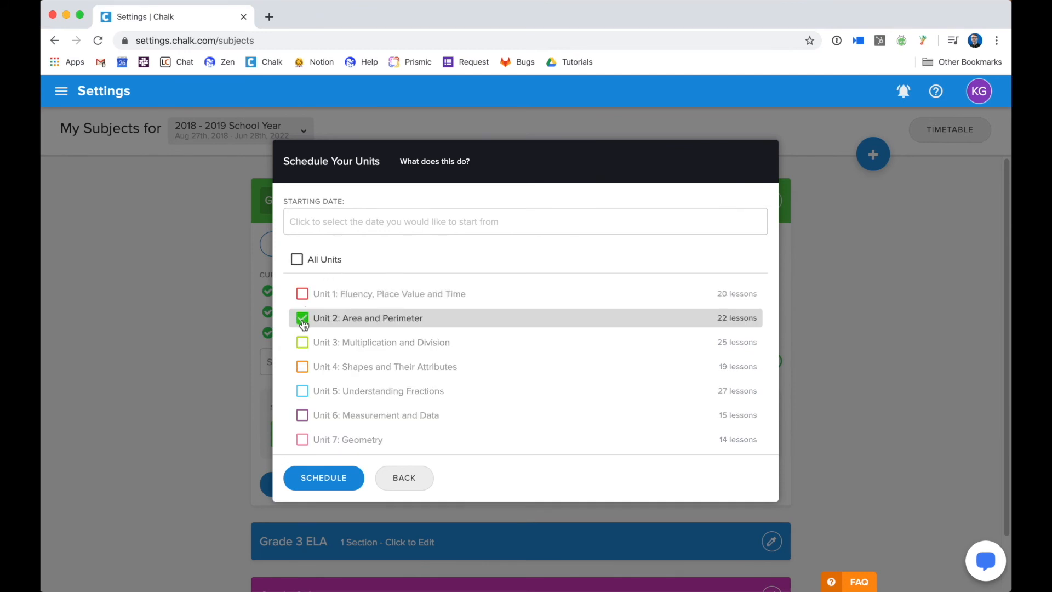
left_click(303, 322)
left_click(304, 345)
left_click(304, 346)
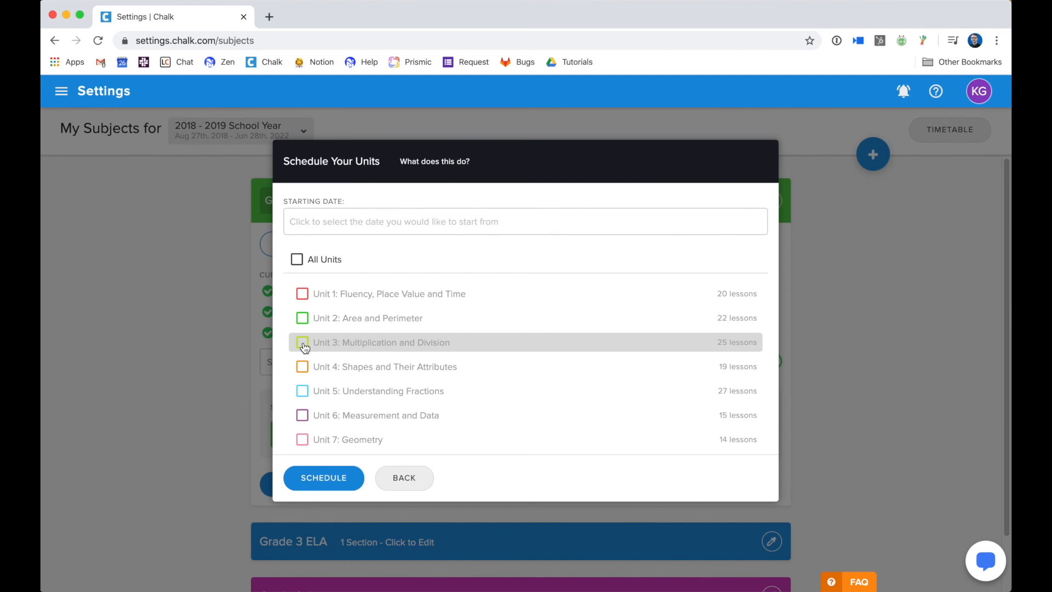
Step: Set the starting date of the unit schedule to 2020-01-06
left_click(384, 228)
left_click(298, 247)
left_click(298, 247)
left_click(314, 297)
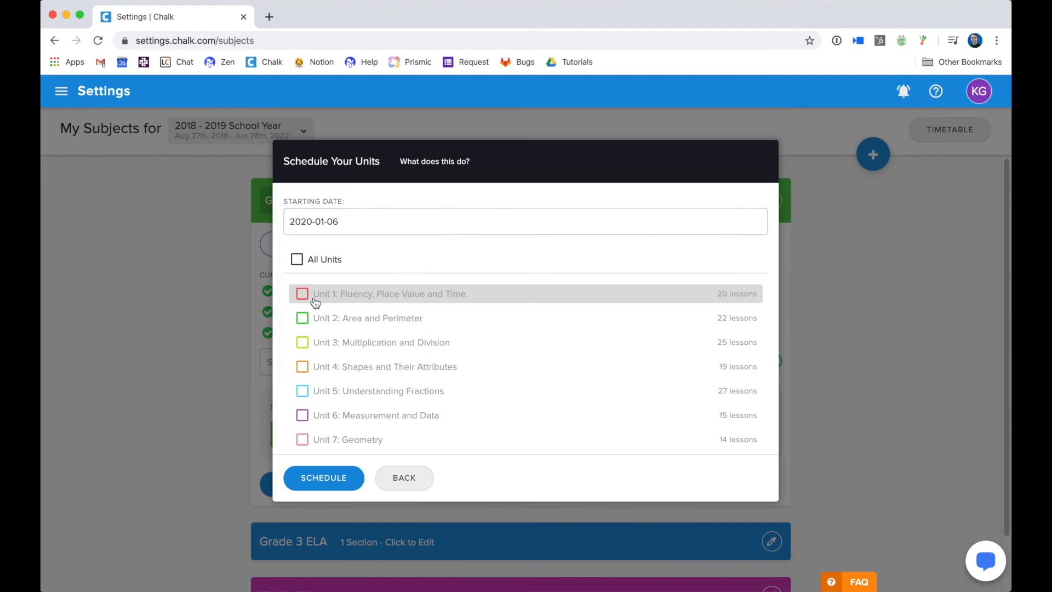
Step: Schedule all units of the Grade 3 - Math curriculum map and save the Grade 3 Math subject
left_click(297, 260)
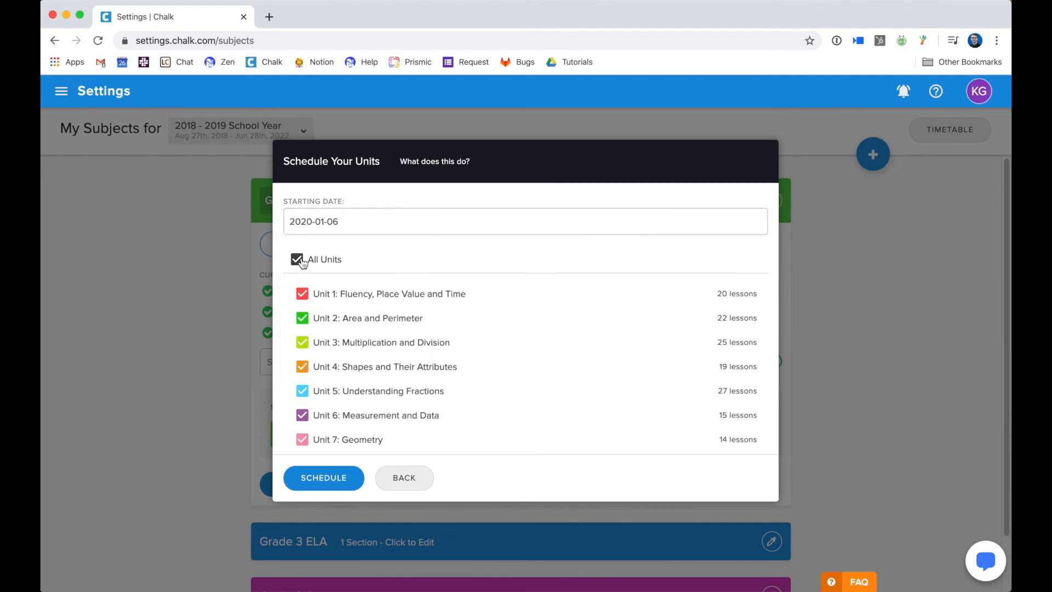
left_click(353, 480)
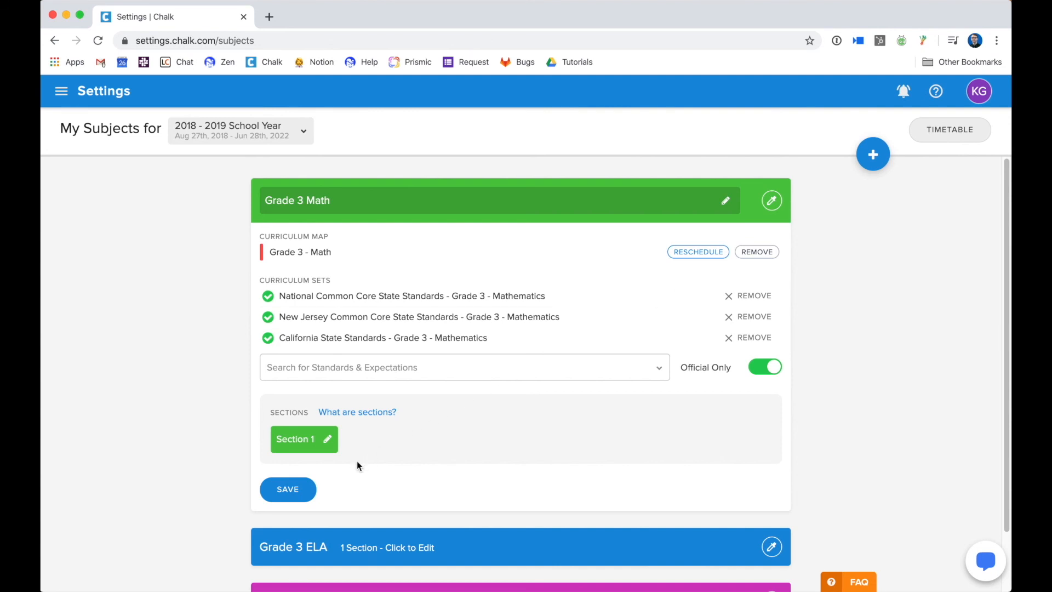
left_click(302, 489)
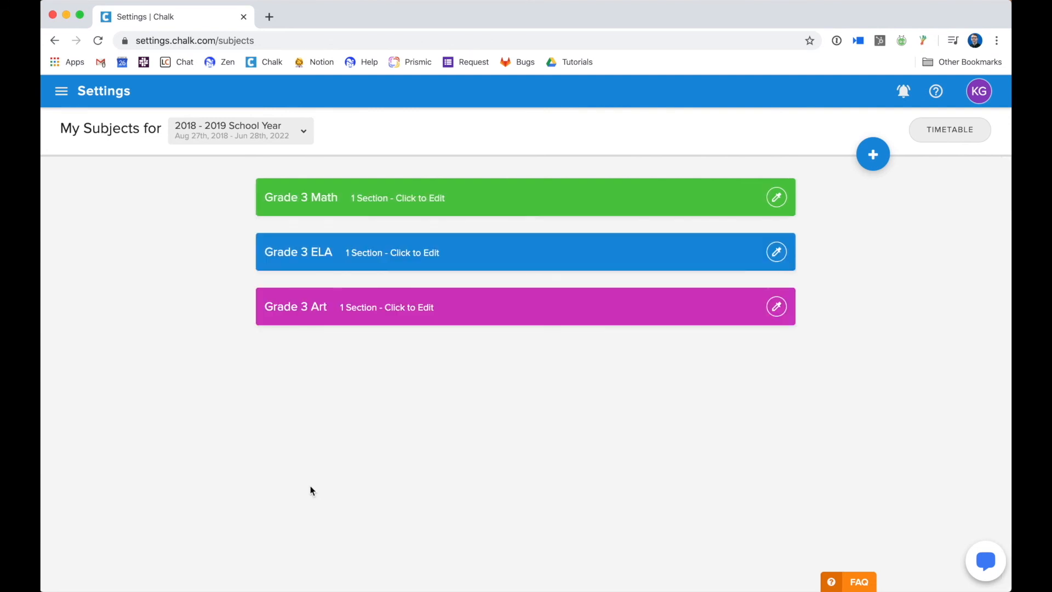